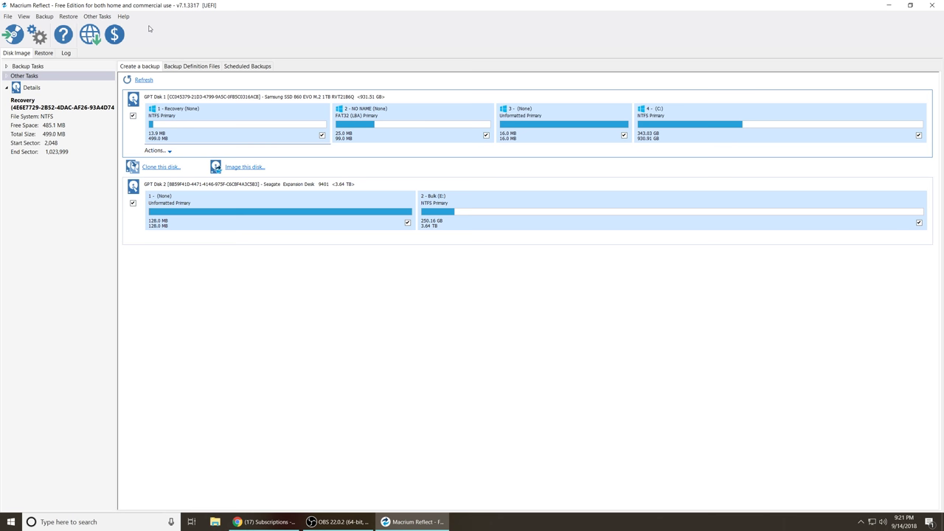
Start a disk image of GPT Disk 1 with all four partitions, using E:\Backups as the destination folder
{"action": "left_click", "coordinate": [215, 237]}
{"action": "left_click", "coordinate": [243, 152]}
{"action": "left_click", "coordinate": [257, 240]}
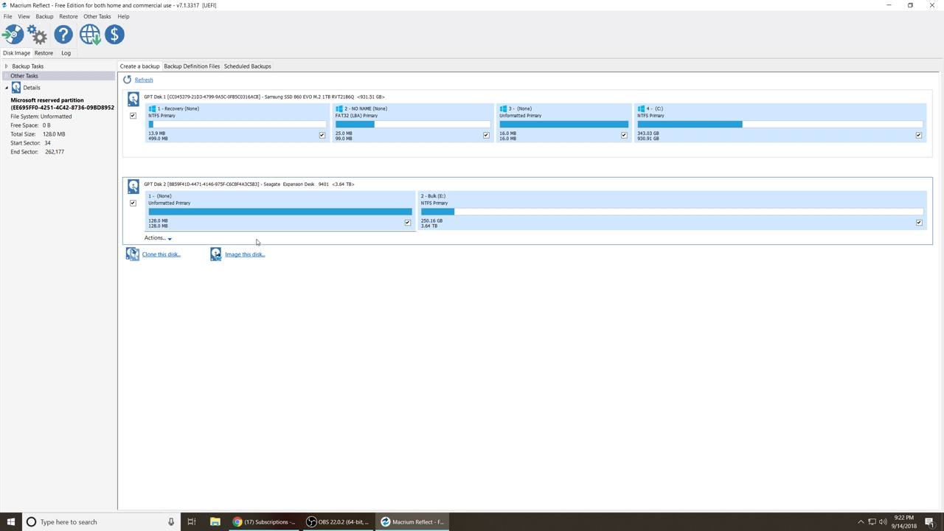
{"action": "left_click", "coordinate": [248, 169]}
{"action": "left_click", "coordinate": [249, 169]}
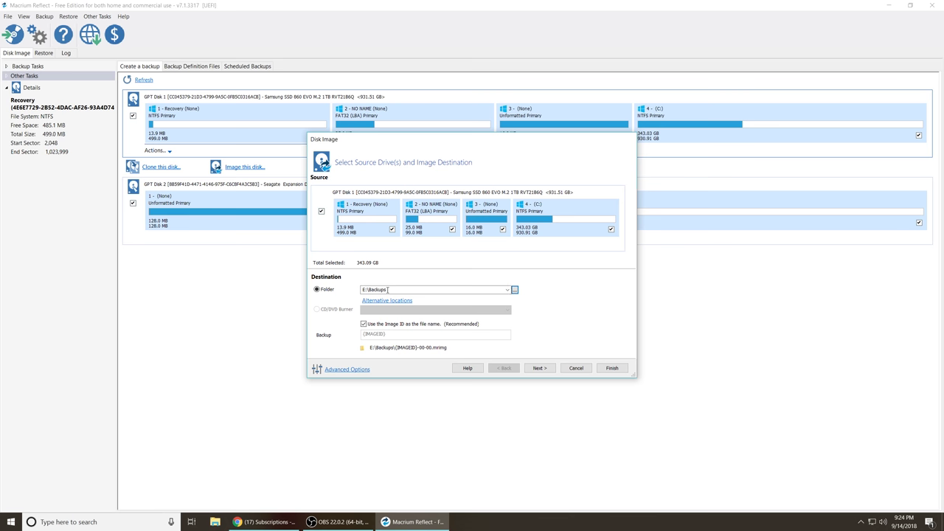
{"action": "left_click", "coordinate": [364, 289]}
{"action": "double_click", "coordinate": [408, 289]}
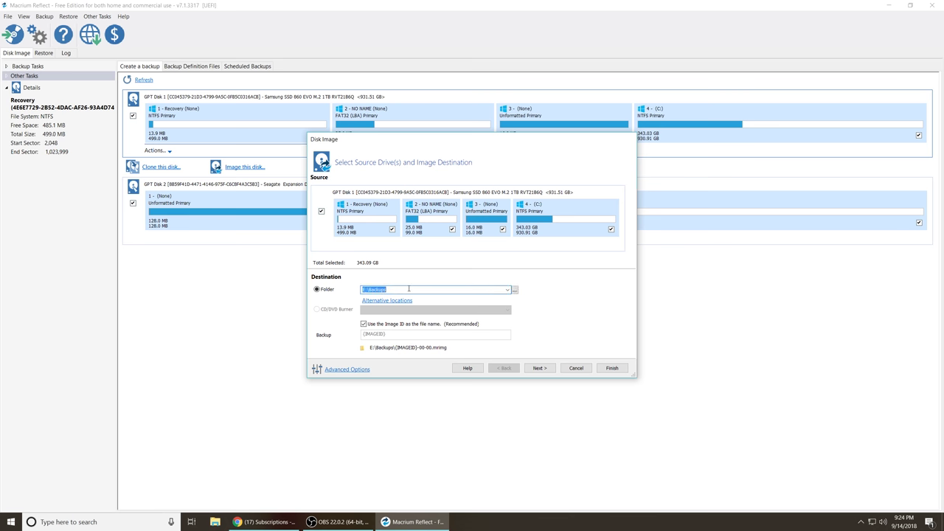
Review the advanced backup settings for compression, auto verify, comments, shutdown, password and file size, and close them
{"action": "left_click", "coordinate": [341, 369]}
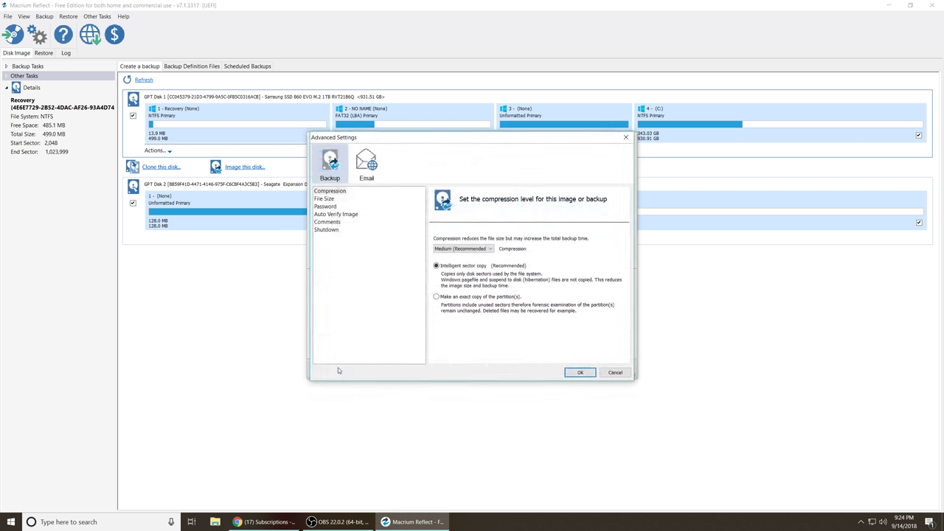
{"action": "left_click", "coordinate": [342, 215]}
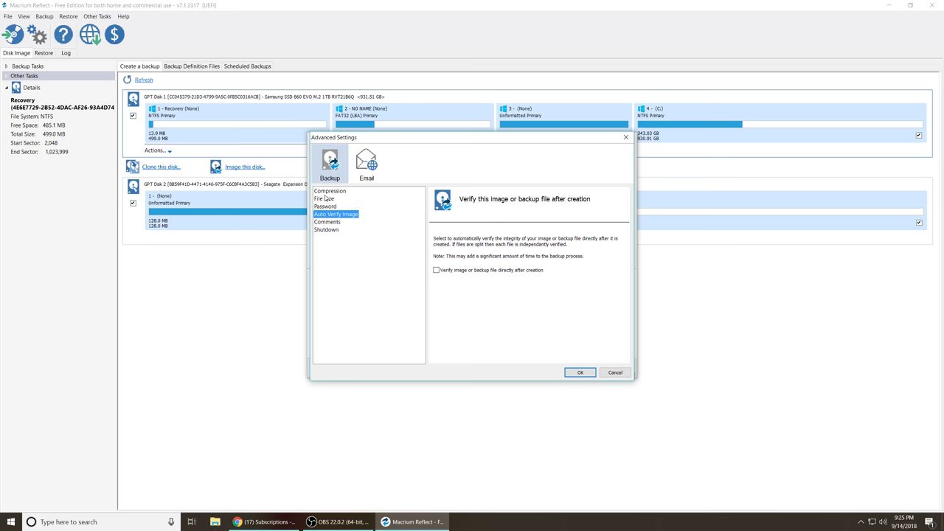
{"action": "left_click_drag", "start_coordinate": [598, 141], "coordinate": [577, 145]}
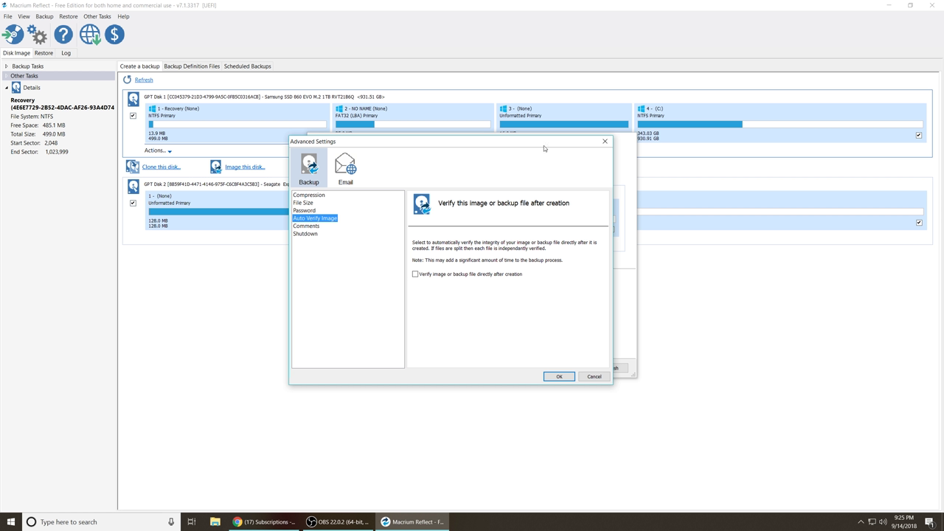
{"action": "left_click_drag", "start_coordinate": [544, 145], "coordinate": [623, 158]}
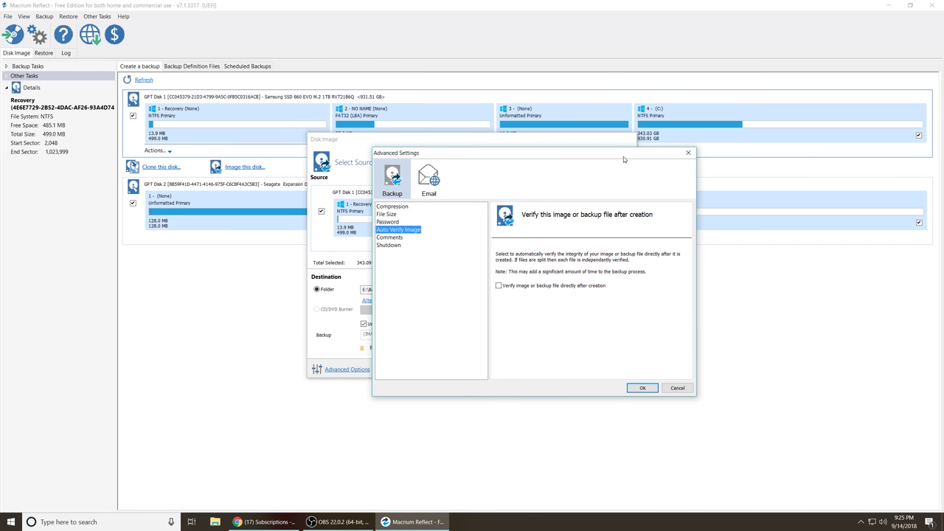
{"action": "left_click", "coordinate": [391, 238]}
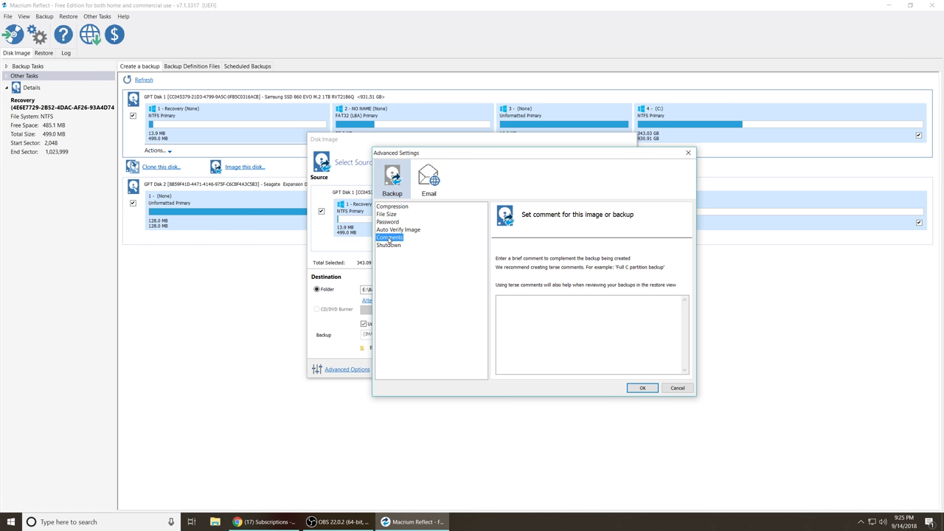
{"action": "left_click", "coordinate": [391, 246]}
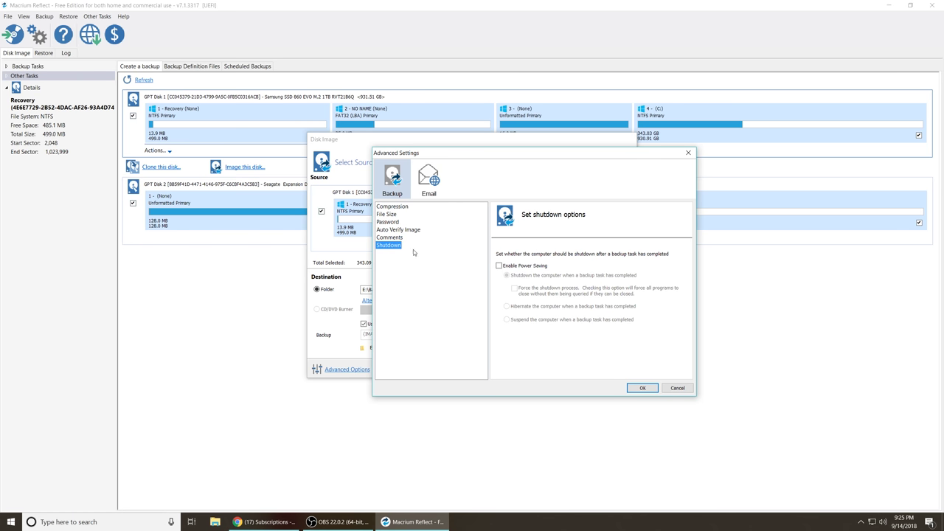
{"action": "left_click", "coordinate": [394, 222]}
{"action": "left_click", "coordinate": [393, 215]}
{"action": "key", "text": "Return"}
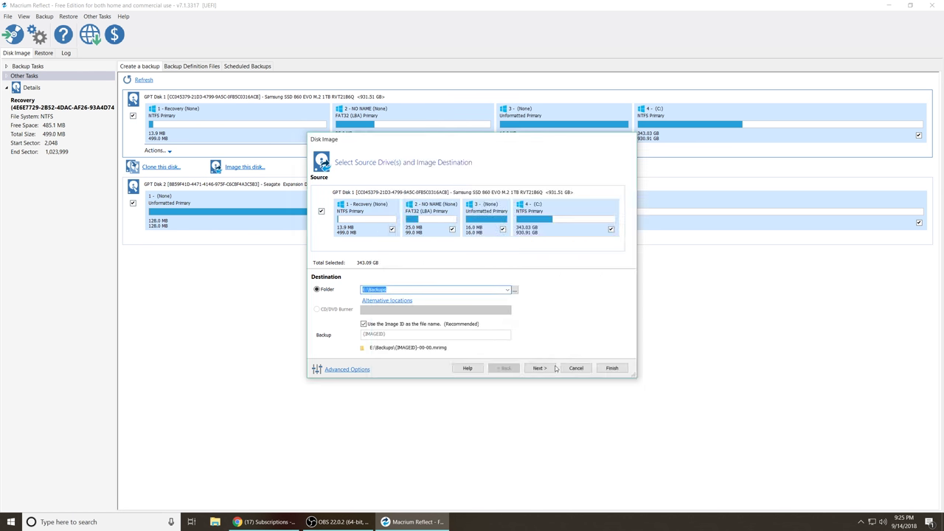
Continue to the backup plan, look through the available templates and leave Differential Backup Set selected
{"action": "left_click", "coordinate": [539, 367]}
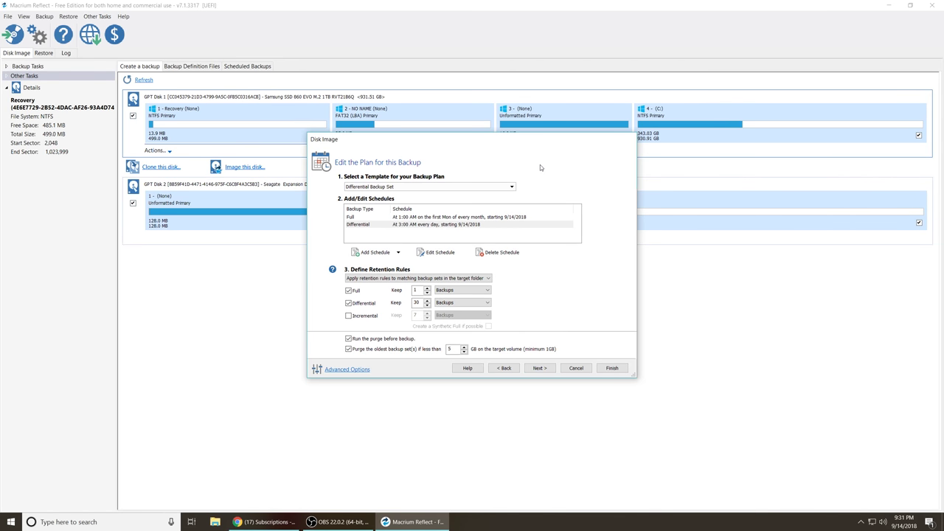
{"action": "left_click", "coordinate": [357, 188]}
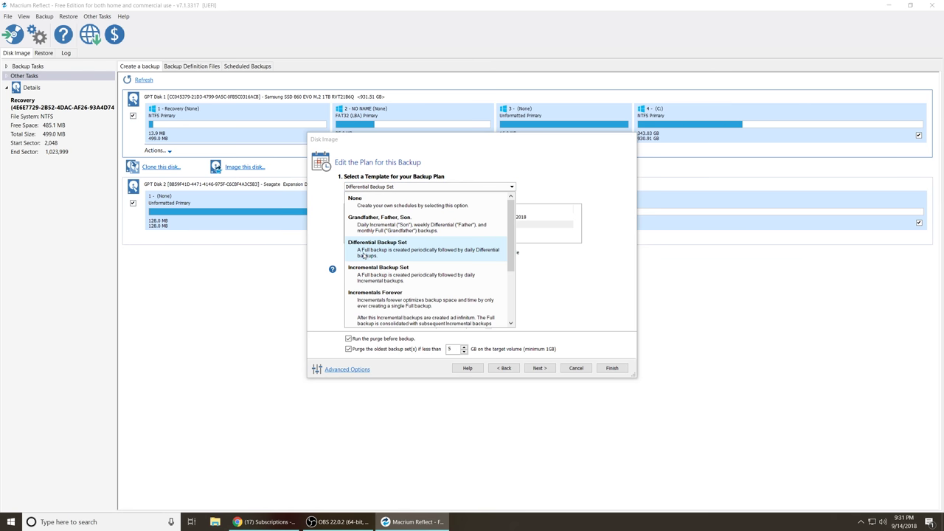
{"action": "scroll", "coordinate": [502, 264], "scroll_direction": "down", "scroll_amount": 2}
{"action": "scroll", "coordinate": [502, 264], "scroll_direction": "up", "scroll_amount": 3}
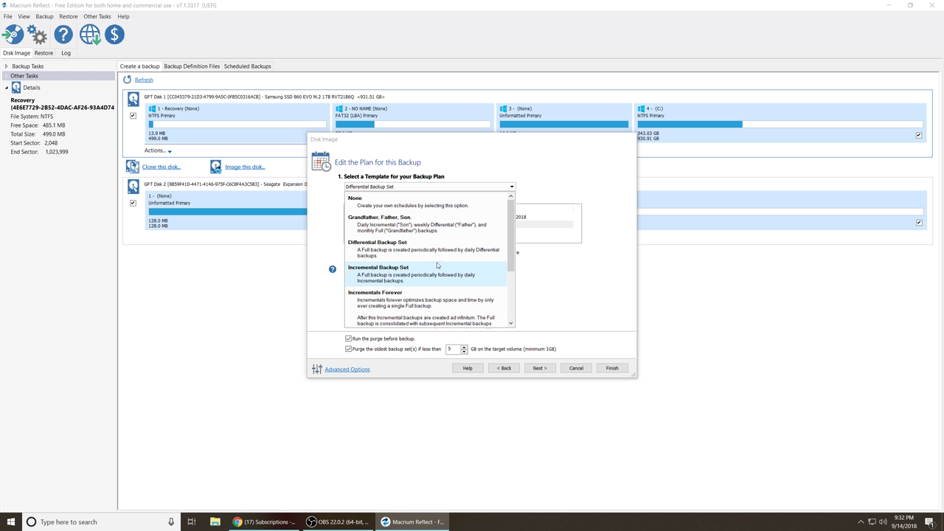
{"action": "left_click", "coordinate": [555, 180]}
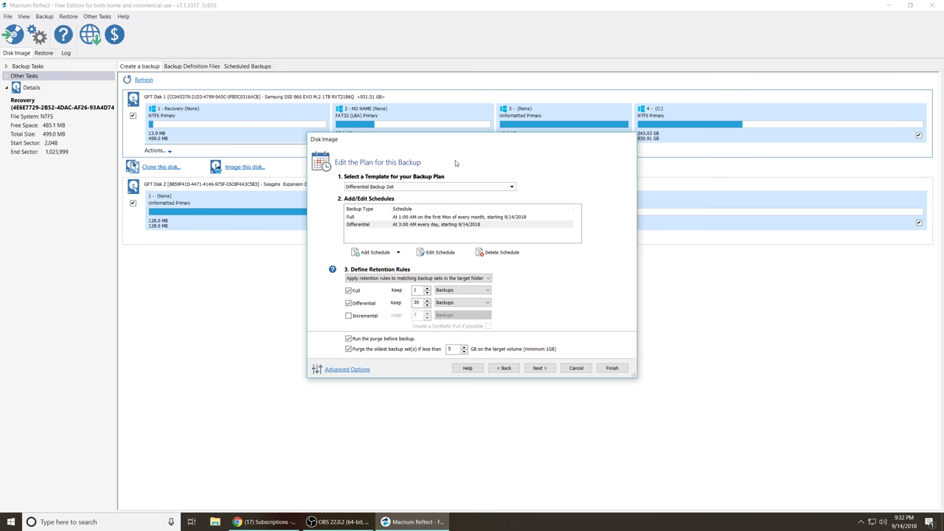
{"action": "left_click", "coordinate": [469, 186]}
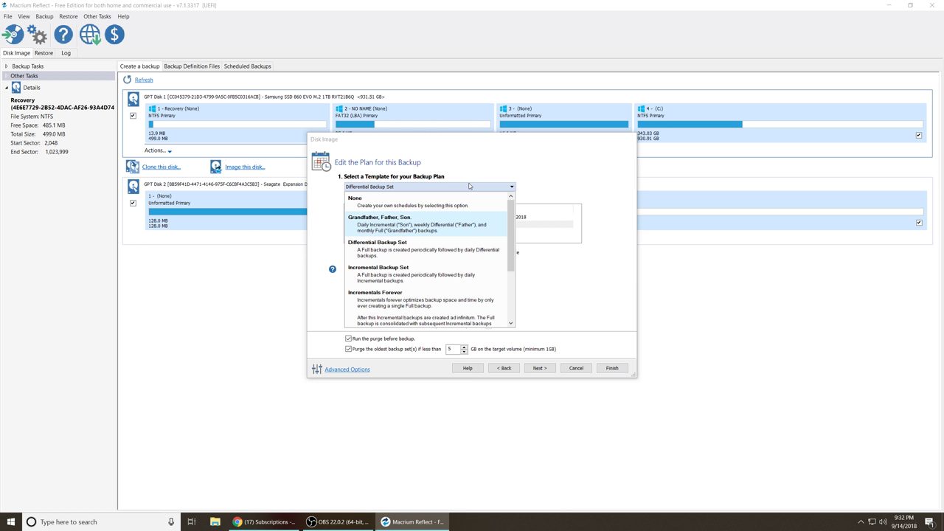
{"action": "left_click", "coordinate": [570, 187]}
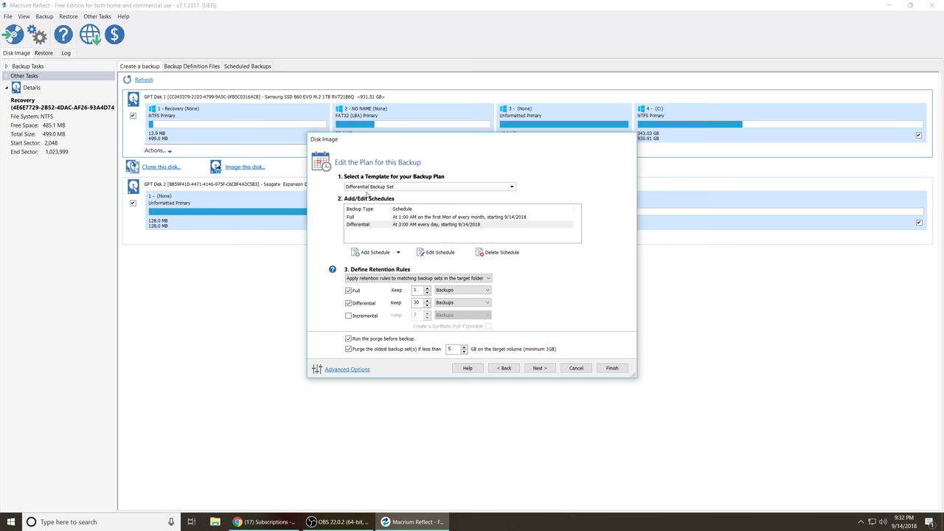
Examine the frequency, start time and start date settings of the full and differential backup schedules
{"action": "double_click", "coordinate": [414, 219]}
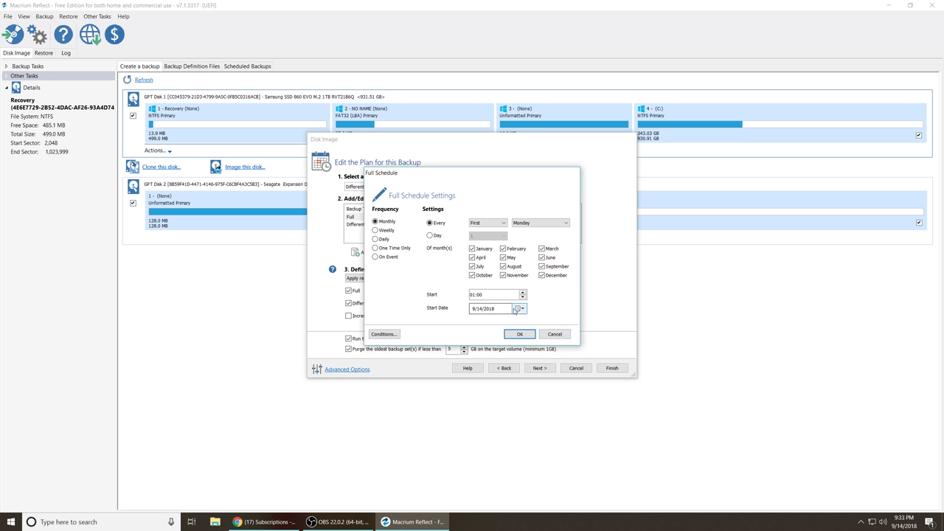
{"action": "left_click", "coordinate": [558, 333]}
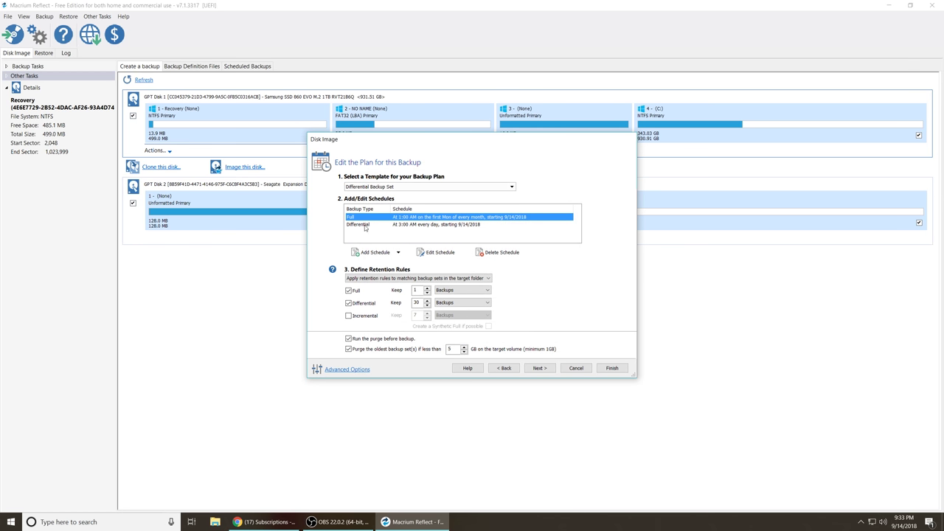
{"action": "double_click", "coordinate": [410, 230]}
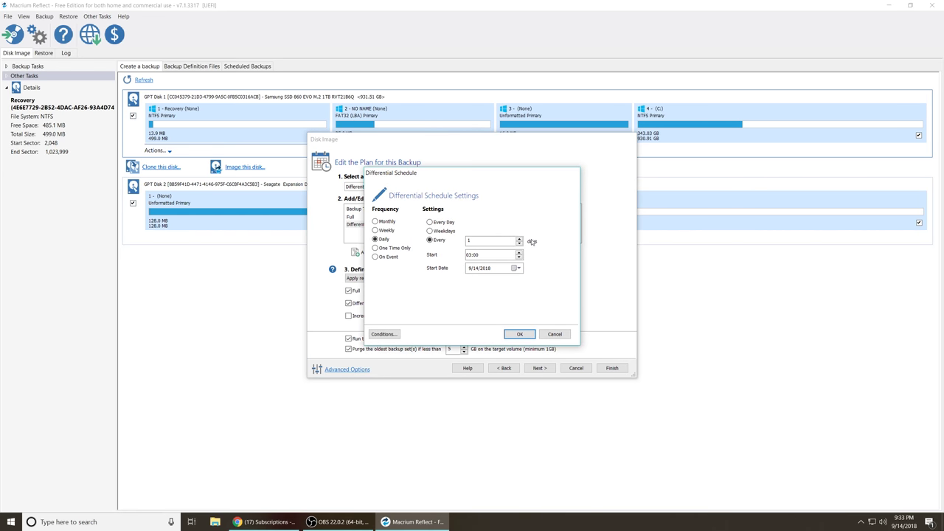
{"action": "left_click", "coordinate": [555, 334]}
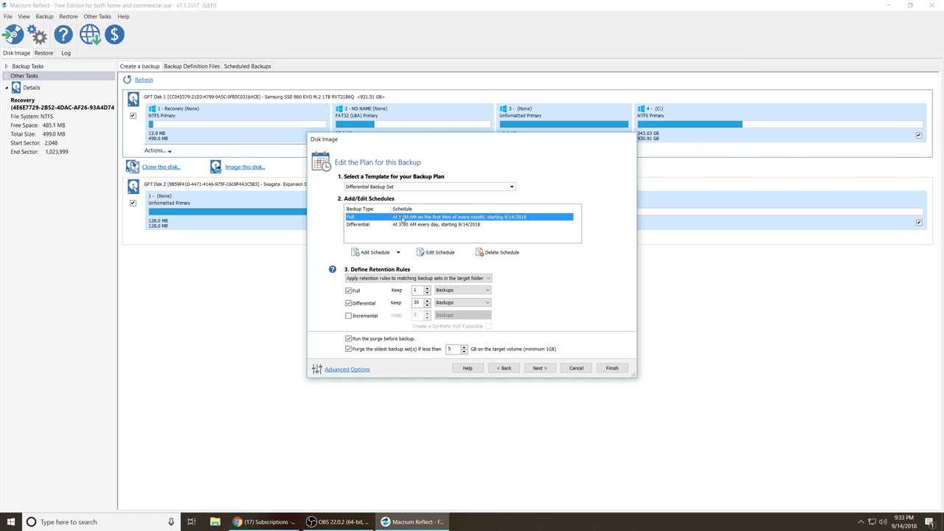
{"action": "double_click", "coordinate": [408, 227]}
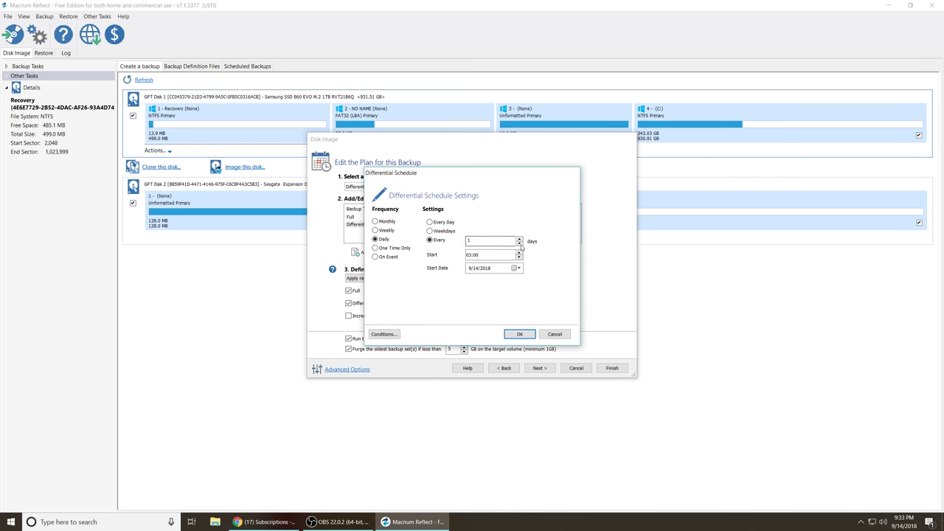
{"action": "left_click", "coordinate": [519, 334]}
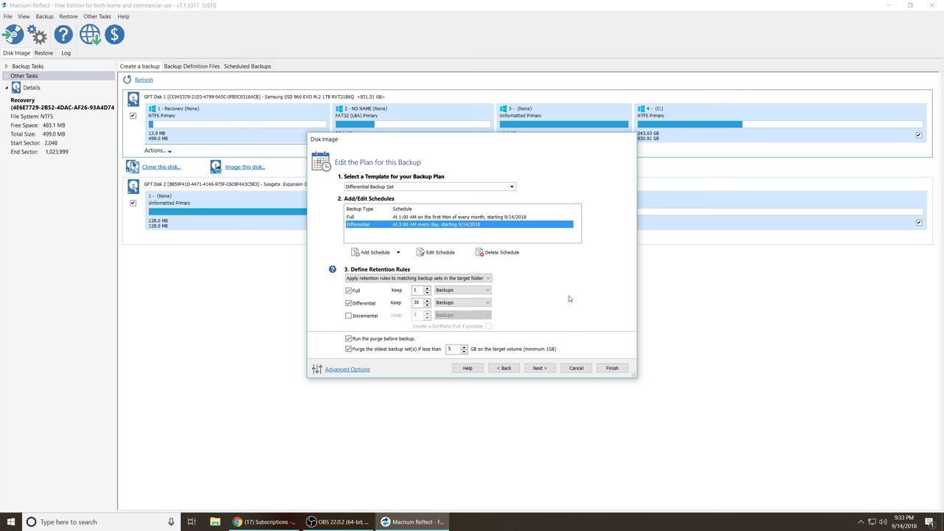
Set the retention rule for full backups to keep 2 backups
{"action": "double_click", "coordinate": [417, 303]}
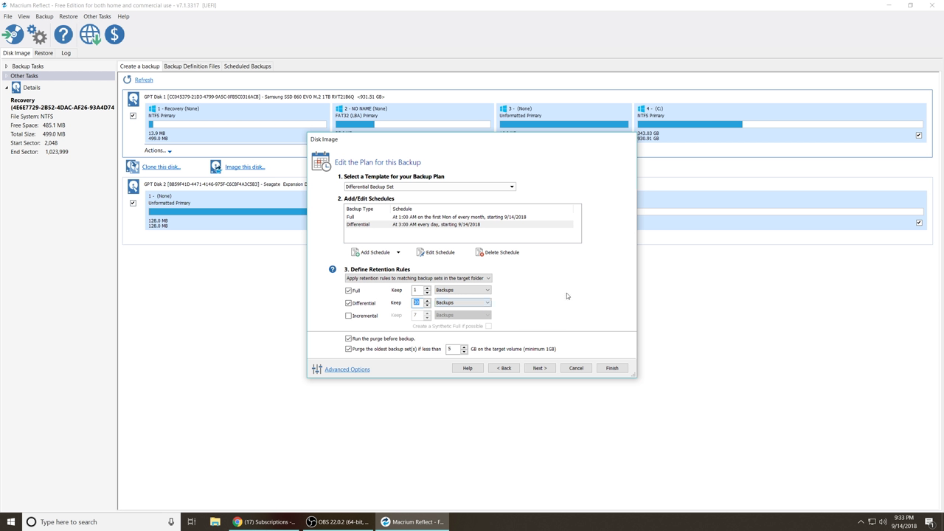
{"action": "left_click", "coordinate": [428, 290]}
{"action": "double_click", "coordinate": [417, 304]}
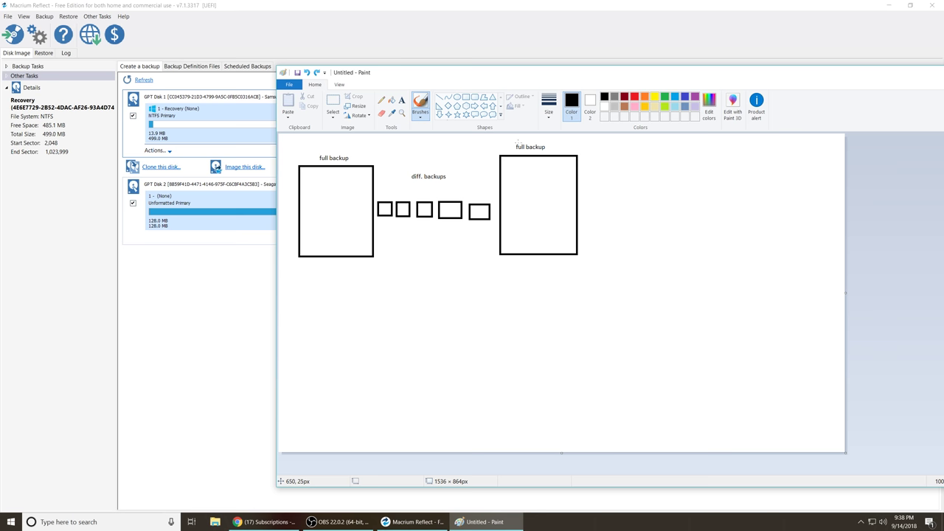
Return to Macrium Reflect, check the full and differential retention counts, and switch back to the Paint diagram
{"action": "left_click", "coordinate": [407, 521]}
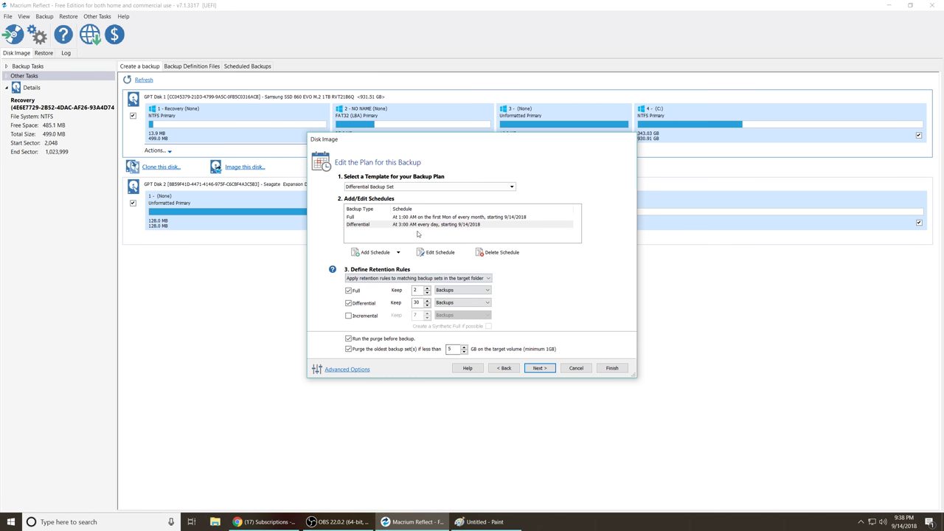
{"action": "double_click", "coordinate": [419, 290]}
{"action": "double_click", "coordinate": [414, 303]}
{"action": "key", "text": "alt+Tab"}
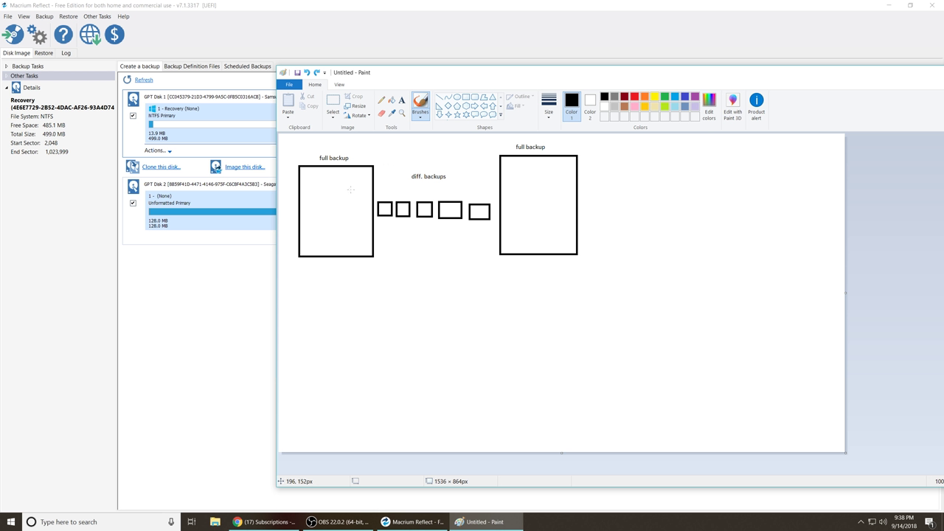
Sketch temporary brush marks over the full and differential backup boxes, undoing each of them
{"action": "left_click_drag", "start_coordinate": [320, 197], "coordinate": [317, 221]}
{"action": "key", "text": "ctrl+z"}
{"action": "mouse_move", "coordinate": [381, 195]}
{"action": "left_mouse_down"}
{"action": "mouse_move", "coordinate": [493, 193]}
{"action": "mouse_move", "coordinate": [383, 196]}
{"action": "mouse_move", "coordinate": [487, 199]}
{"action": "mouse_move", "coordinate": [413, 196]}
{"action": "mouse_move", "coordinate": [414, 213]}
{"action": "mouse_move", "coordinate": [465, 214]}
{"action": "mouse_move", "coordinate": [376, 207]}
{"action": "left_mouse_up"}
{"action": "key", "text": "ctrl+z"}
{"action": "key", "text": "ctrl+z"}
{"action": "mouse_move", "coordinate": [543, 211]}
{"action": "left_mouse_down"}
{"action": "mouse_move", "coordinate": [542, 221]}
{"action": "mouse_move", "coordinate": [531, 193]}
{"action": "mouse_move", "coordinate": [496, 236]}
{"action": "left_mouse_up"}
{"action": "key", "text": "ctrl+z"}
{"action": "mouse_move", "coordinate": [336, 193]}
{"action": "left_mouse_down"}
{"action": "mouse_move", "coordinate": [329, 214]}
{"action": "mouse_move", "coordinate": [316, 219]}
{"action": "mouse_move", "coordinate": [339, 201]}
{"action": "mouse_move", "coordinate": [310, 215]}
{"action": "left_mouse_up"}
{"action": "key", "text": "ctrl+z"}
{"action": "mouse_move", "coordinate": [368, 209]}
{"action": "left_mouse_down"}
{"action": "mouse_move", "coordinate": [507, 213]}
{"action": "mouse_move", "coordinate": [465, 211]}
{"action": "left_mouse_up"}
{"action": "key", "text": "ctrl+z"}
{"action": "mouse_move", "coordinate": [549, 172]}
{"action": "left_mouse_down"}
{"action": "mouse_move", "coordinate": [545, 213]}
{"action": "mouse_move", "coordinate": [525, 185]}
{"action": "mouse_move", "coordinate": [549, 214]}
{"action": "left_mouse_up"}
{"action": "key", "text": "ctrl+z"}
{"action": "left_click_drag", "start_coordinate": [336, 208], "coordinate": [287, 223]}
{"action": "left_click_drag", "start_coordinate": [528, 172], "coordinate": [542, 215]}
{"action": "key", "text": "ctrl+z"}
{"action": "key", "text": "ctrl+z"}
Draw a rectangle about 75 × 55 px after the second full backup box and erase the first differential backup box
{"action": "left_click", "coordinate": [465, 96]}
{"action": "left_click_drag", "start_coordinate": [586, 194], "coordinate": [613, 215]}
{"action": "left_click", "coordinate": [382, 114]}
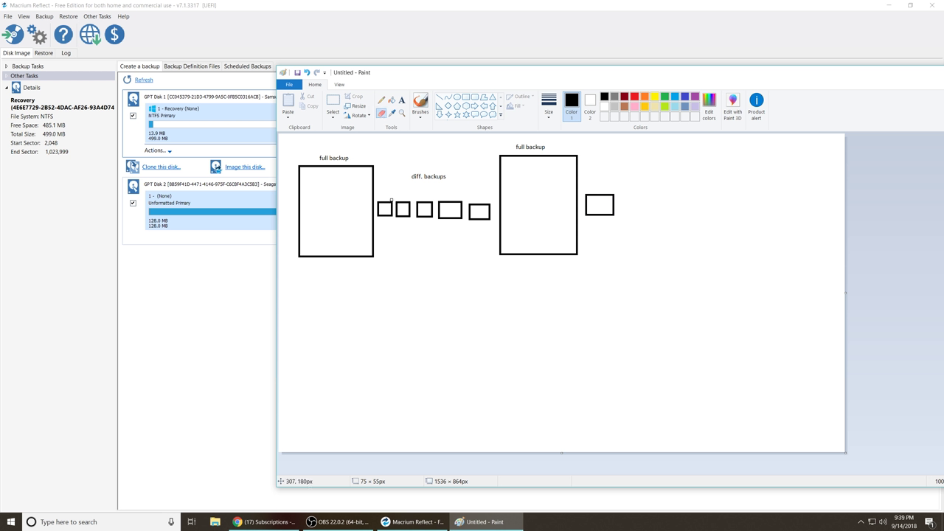
{"action": "mouse_move", "coordinate": [391, 203]}
{"action": "left_mouse_down"}
{"action": "mouse_move", "coordinate": [392, 220]}
{"action": "mouse_move", "coordinate": [392, 206]}
{"action": "mouse_move", "coordinate": [379, 204]}
{"action": "left_mouse_up"}
{"action": "left_click", "coordinate": [420, 103]}
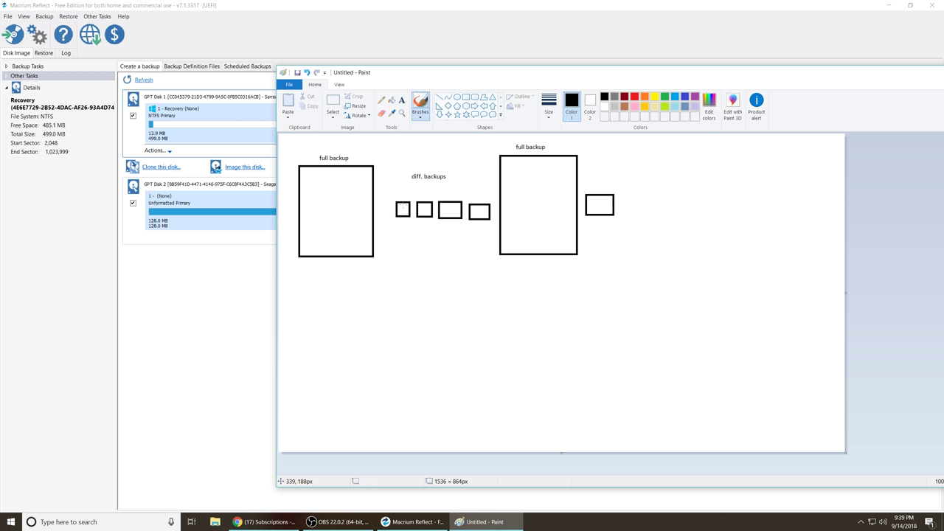
Sketch brush lines linking the remaining differential boxes to the first full backup, and undo them
{"action": "mouse_move", "coordinate": [405, 203]}
{"action": "left_mouse_down"}
{"action": "mouse_move", "coordinate": [395, 193]}
{"action": "mouse_move", "coordinate": [392, 203]}
{"action": "mouse_move", "coordinate": [432, 191]}
{"action": "mouse_move", "coordinate": [419, 199]}
{"action": "left_mouse_up"}
{"action": "mouse_move", "coordinate": [478, 203]}
{"action": "left_mouse_down"}
{"action": "mouse_move", "coordinate": [458, 190]}
{"action": "mouse_move", "coordinate": [449, 202]}
{"action": "left_mouse_up"}
{"action": "key", "text": "ctrl+z"}
{"action": "key", "text": "ctrl+z"}
{"action": "key", "text": "ctrl+z"}
{"action": "key", "text": "ctrl+z"}
{"action": "mouse_move", "coordinate": [403, 201]}
{"action": "left_mouse_down"}
{"action": "mouse_move", "coordinate": [372, 157]}
{"action": "mouse_move", "coordinate": [351, 165]}
{"action": "left_mouse_up"}
{"action": "mouse_move", "coordinate": [424, 200]}
{"action": "left_mouse_down"}
{"action": "mouse_move", "coordinate": [355, 152]}
{"action": "mouse_move", "coordinate": [350, 164]}
{"action": "mouse_move", "coordinate": [357, 146]}
{"action": "mouse_move", "coordinate": [337, 164]}
{"action": "mouse_move", "coordinate": [347, 166]}
{"action": "left_mouse_up"}
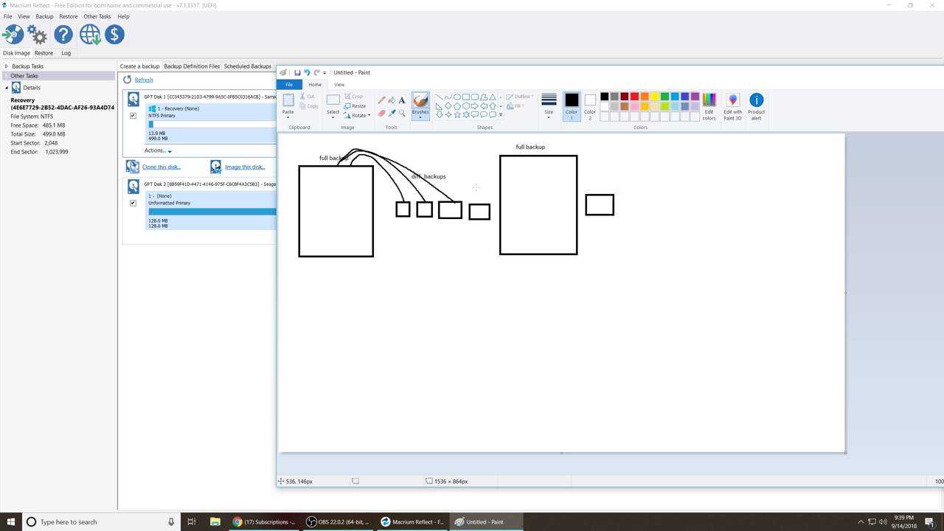
{"action": "key", "text": "ctrl+z"}
{"action": "key", "text": "ctrl+z"}
{"action": "key", "text": "ctrl+z"}
{"action": "key", "text": "ctrl+z"}
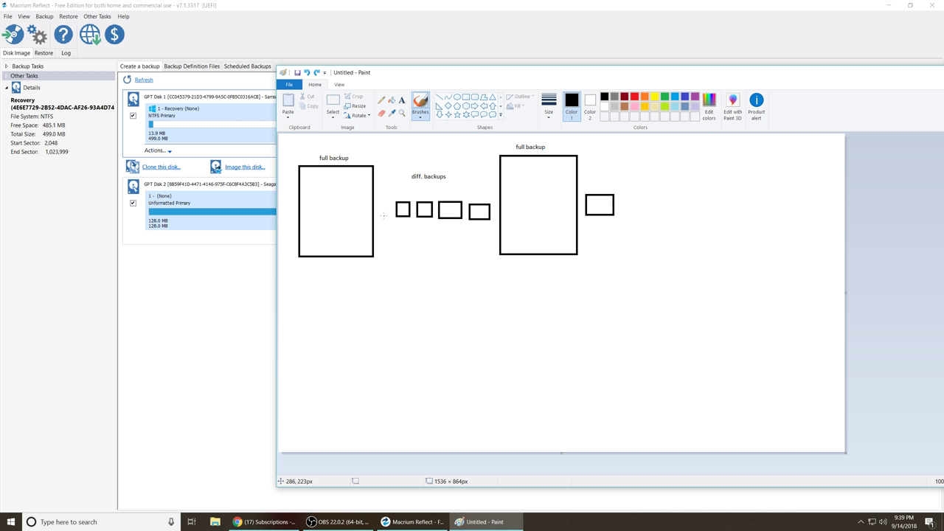
Strike through the first full backup label, draw brush arcs linking it to the differential boxes, and leave Paint
{"action": "key", "text": "ctrl+y"}
{"action": "mouse_move", "coordinate": [345, 159]}
{"action": "left_mouse_down"}
{"action": "mouse_move", "coordinate": [317, 160]}
{"action": "mouse_move", "coordinate": [345, 160]}
{"action": "left_mouse_up"}
{"action": "left_click_drag", "start_coordinate": [384, 191], "coordinate": [377, 174]}
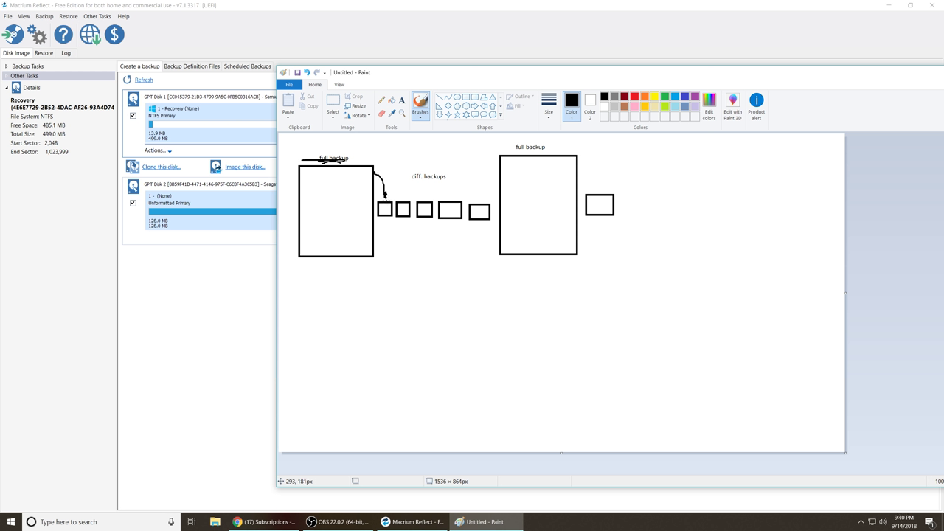
{"action": "mouse_move", "coordinate": [384, 196]}
{"action": "left_mouse_down"}
{"action": "mouse_move", "coordinate": [371, 172]}
{"action": "mouse_move", "coordinate": [402, 199]}
{"action": "mouse_move", "coordinate": [385, 197]}
{"action": "mouse_move", "coordinate": [447, 199]}
{"action": "left_mouse_up"}
{"action": "left_click", "coordinate": [831, 99]}
{"action": "left_click", "coordinate": [494, 310]}
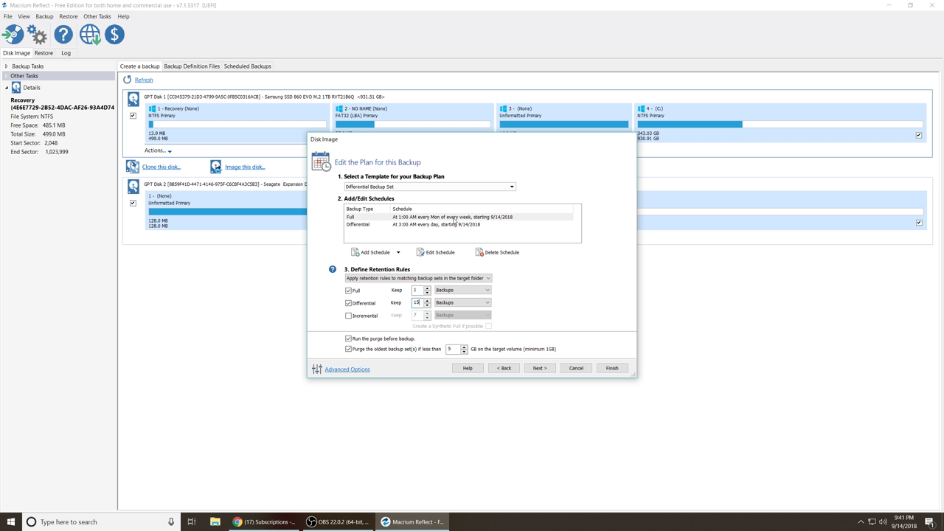
Set the retention rules to keep 1 full and 8 differential backups, and finish the plan to run the disk image
{"action": "left_click", "coordinate": [448, 238]}
{"action": "left_click", "coordinate": [449, 238]}
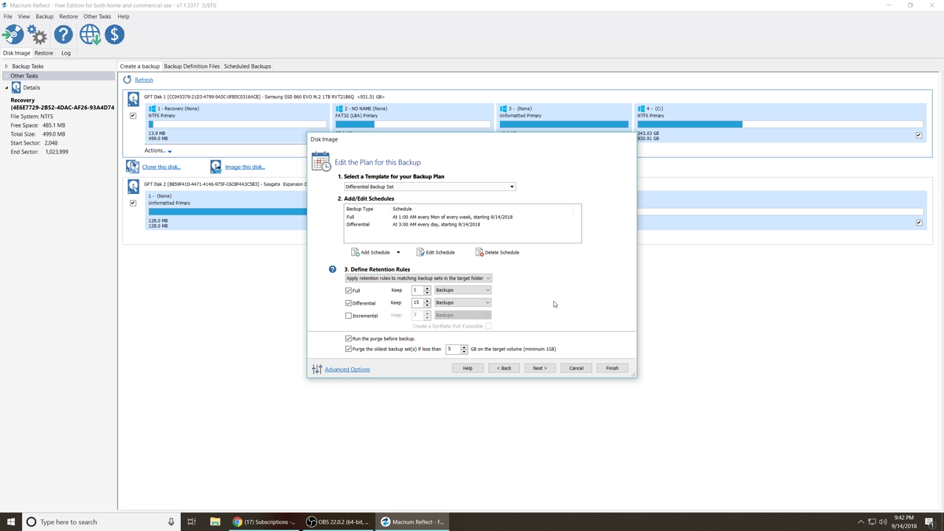
{"action": "left_click", "coordinate": [427, 305]}
{"action": "left_click", "coordinate": [420, 304]}
{"action": "left_click", "coordinate": [417, 290]}
{"action": "left_click", "coordinate": [542, 368]}
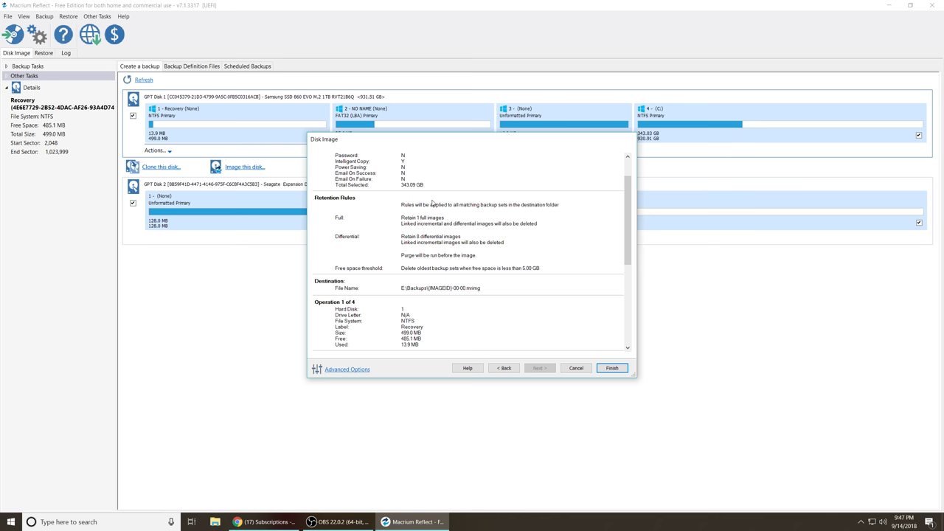
{"action": "key", "text": "Return"}
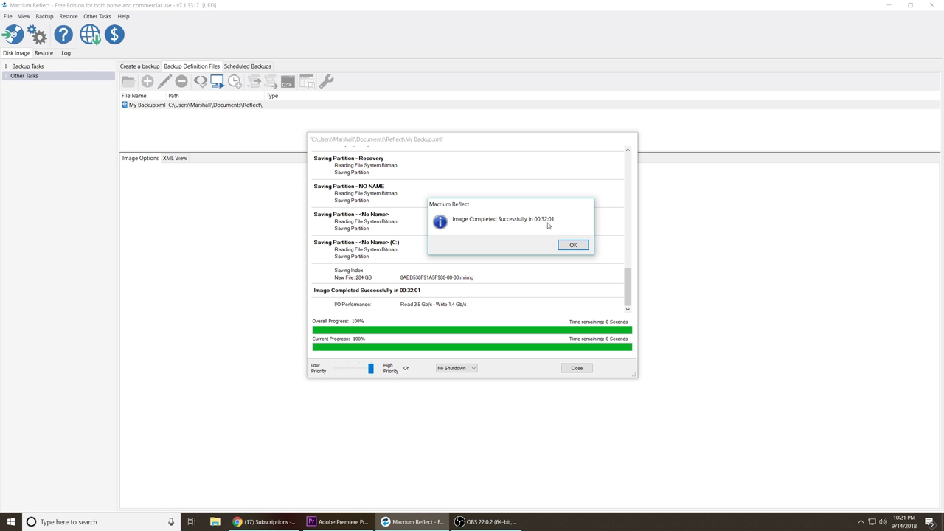
Acknowledge the completion message of the first disk image
{"action": "left_click", "coordinate": [573, 245]}
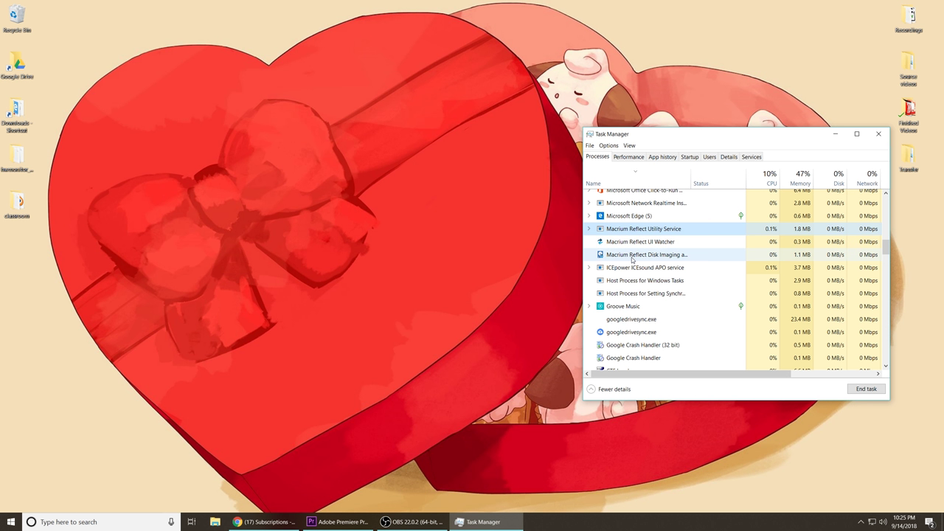
Inspect the Macrium Reflect background processes in Task Manager and check the hidden system tray icons
{"action": "left_click", "coordinate": [632, 256]}
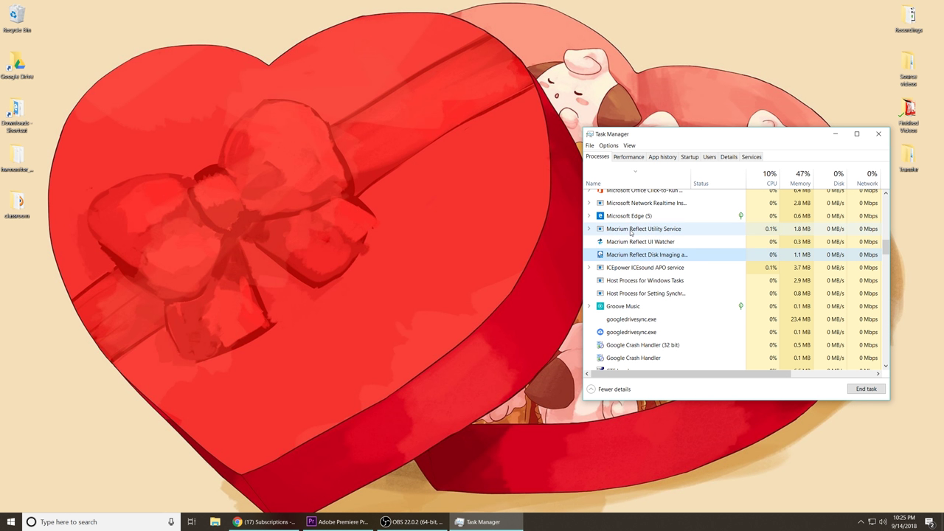
{"action": "left_click", "coordinate": [861, 522]}
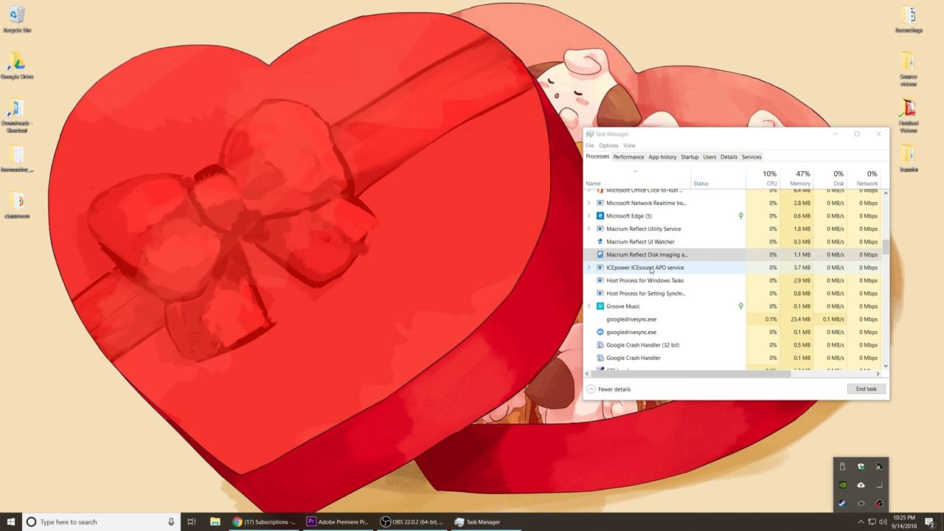
{"action": "left_click", "coordinate": [653, 256]}
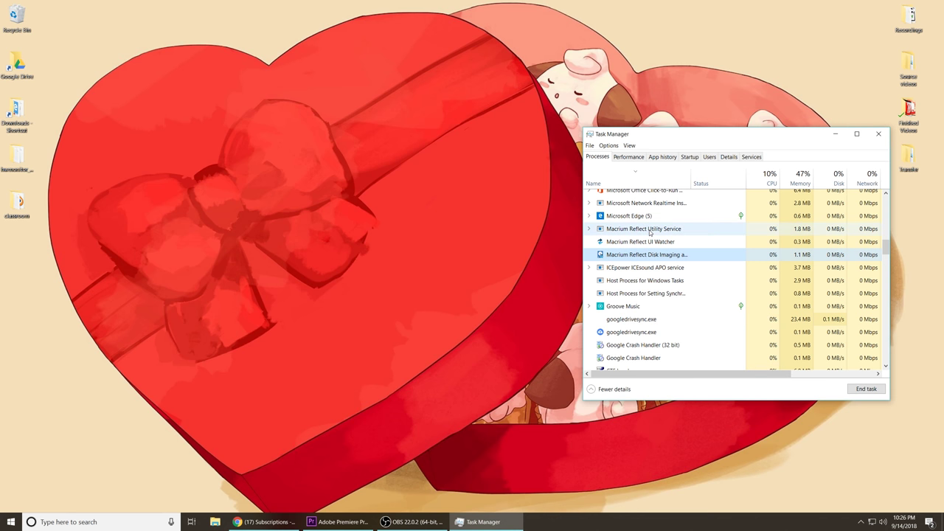
{"action": "left_click", "coordinate": [649, 232]}
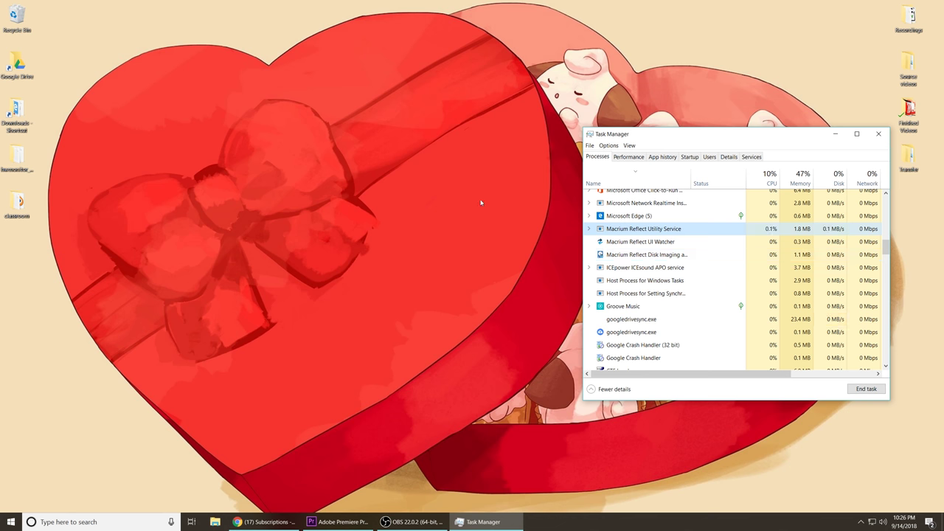
{"action": "left_click", "coordinate": [589, 230]}
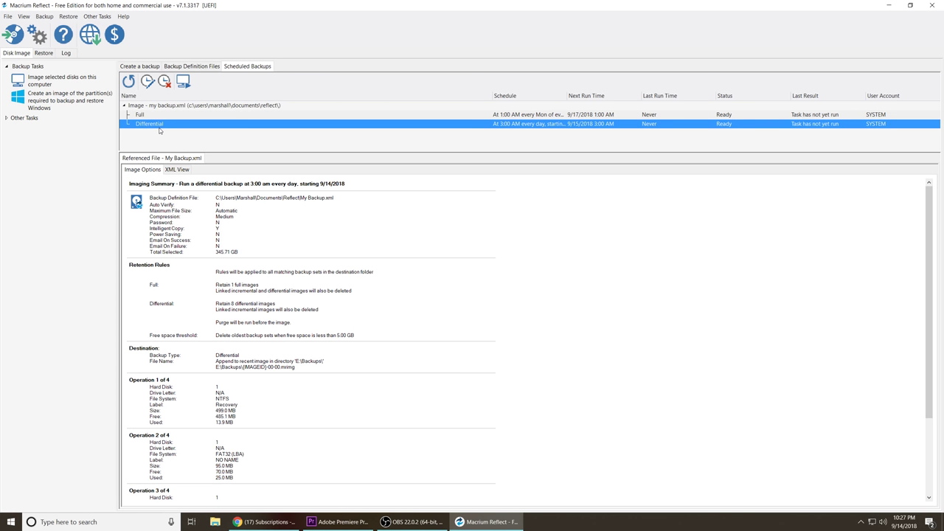
Check the desktop, return to Macrium Reflect and run the scheduled Differential backup of my backup.xml immediately
{"action": "left_click", "coordinate": [487, 522]}
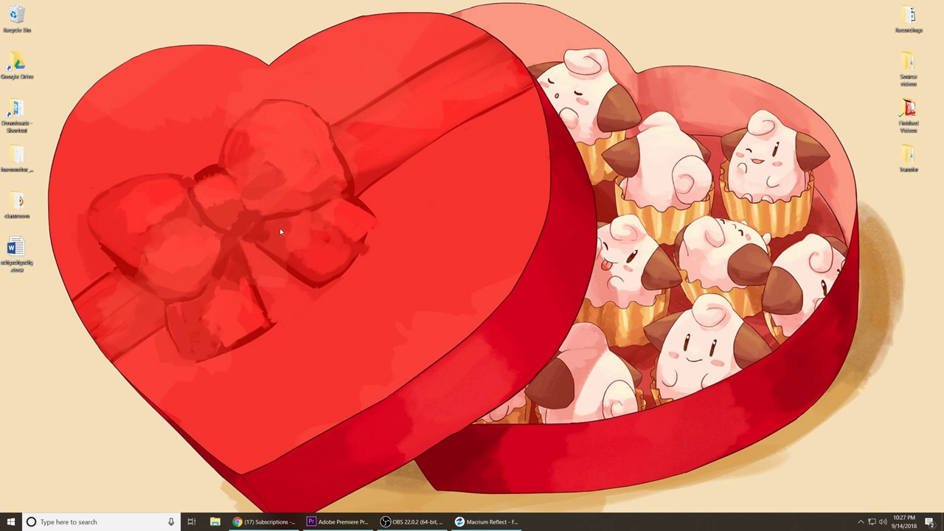
{"action": "left_click", "coordinate": [511, 524]}
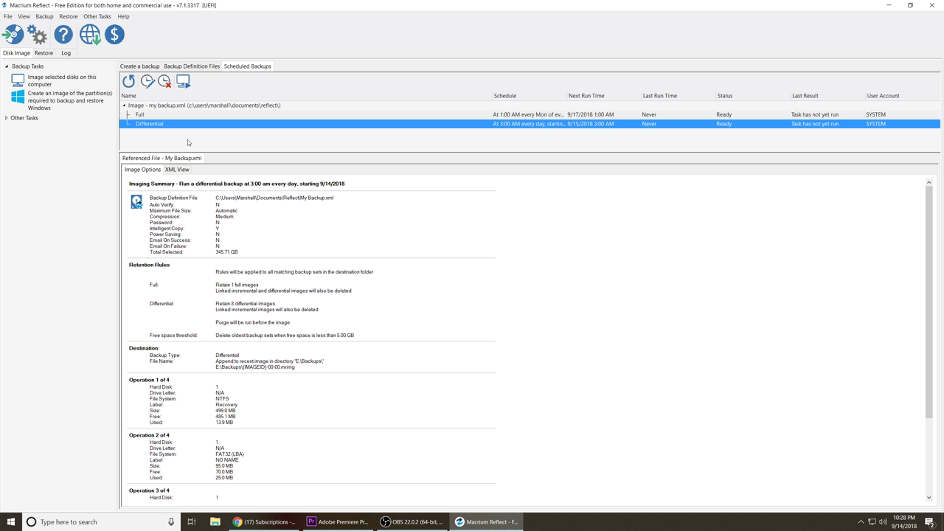
{"action": "right_click", "coordinate": [144, 127]}
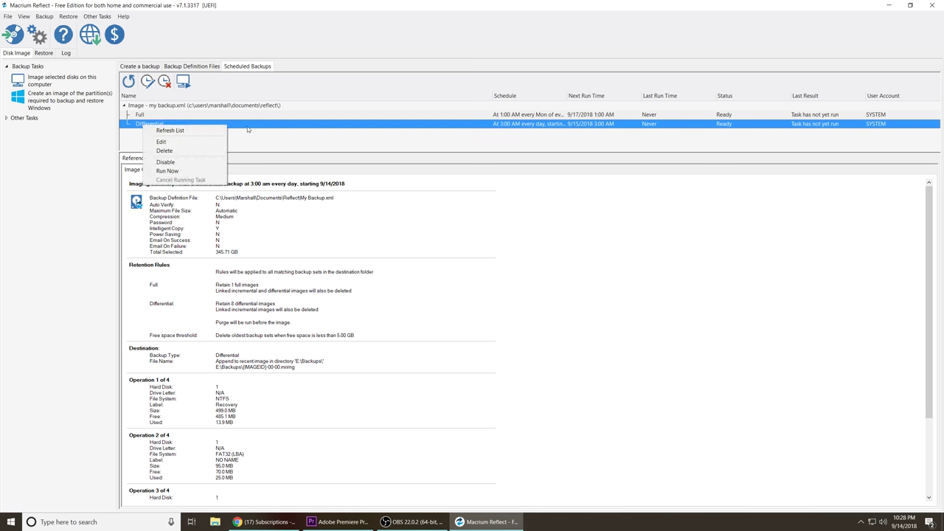
{"action": "left_click", "coordinate": [166, 171]}
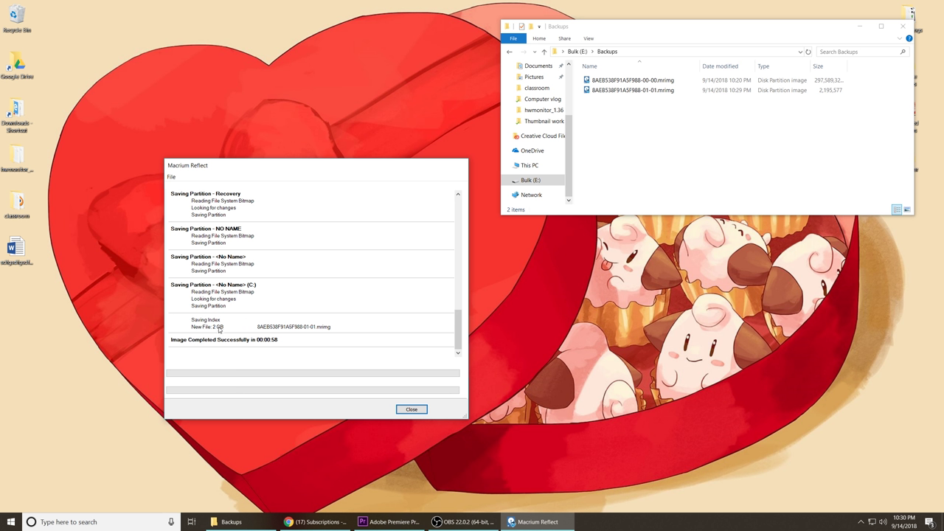
Compare the full and differential image files in the E:\Backups folder, checking their backup method and size
{"action": "left_click", "coordinate": [648, 90]}
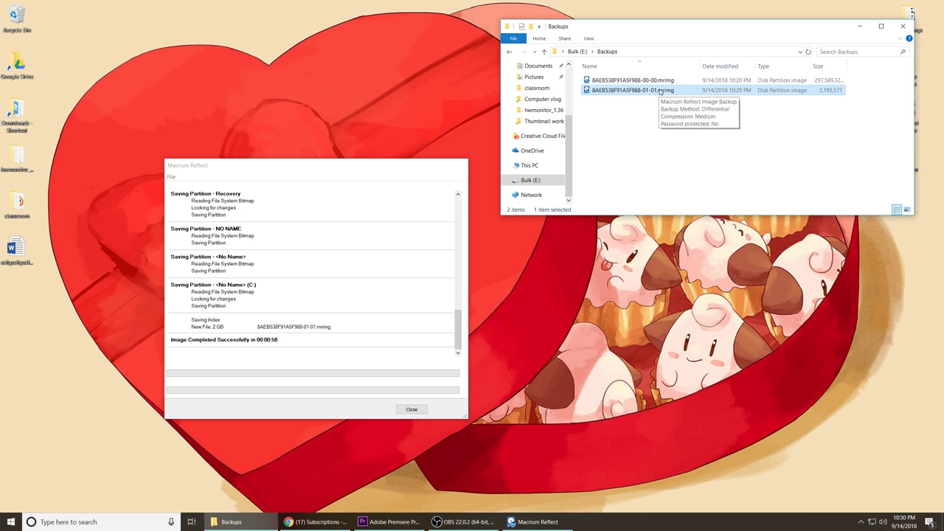
{"action": "left_click", "coordinate": [671, 80]}
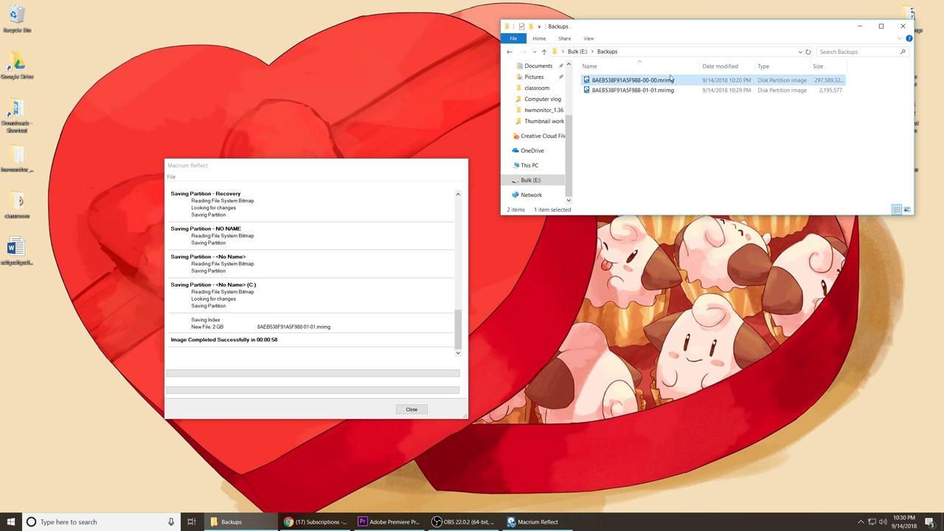
{"action": "left_click", "coordinate": [657, 91]}
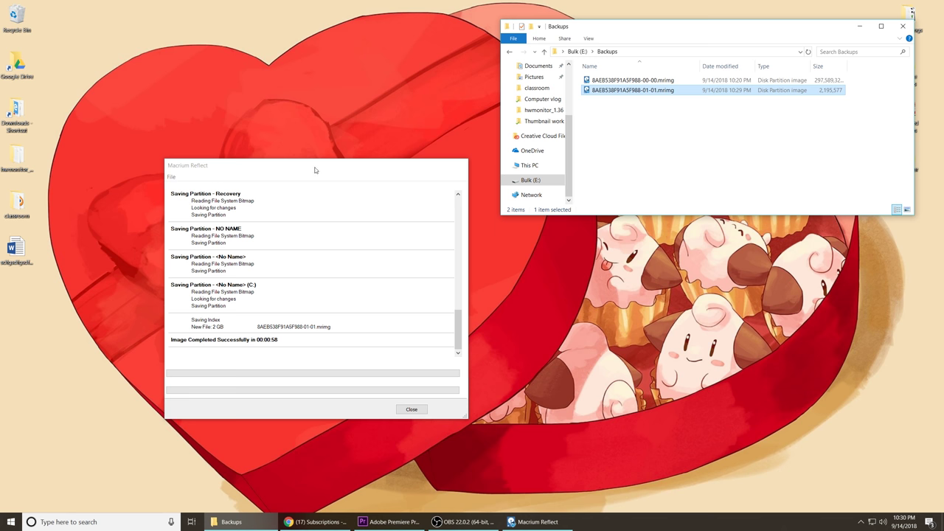
Close the differential backup's progress window and the Backups folder window
{"action": "left_click_drag", "start_coordinate": [315, 171], "coordinate": [322, 161]}
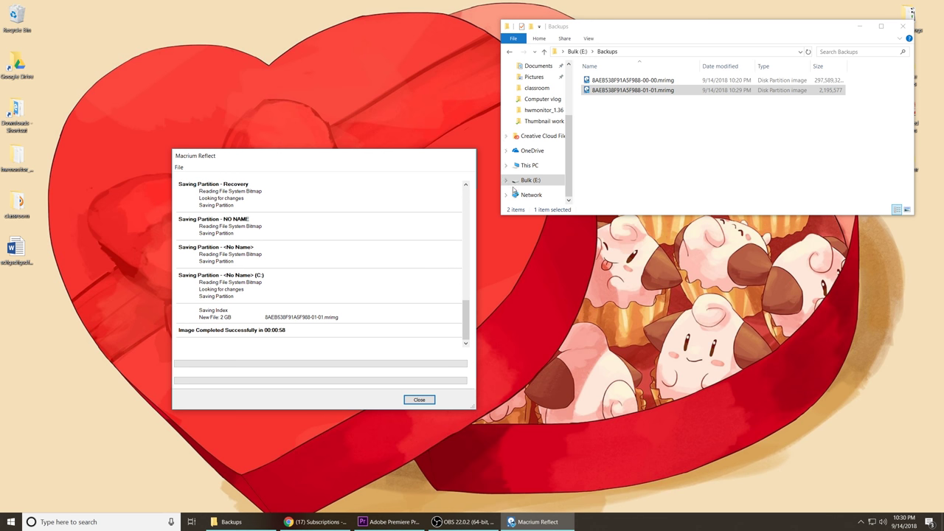
{"action": "left_click", "coordinate": [419, 399]}
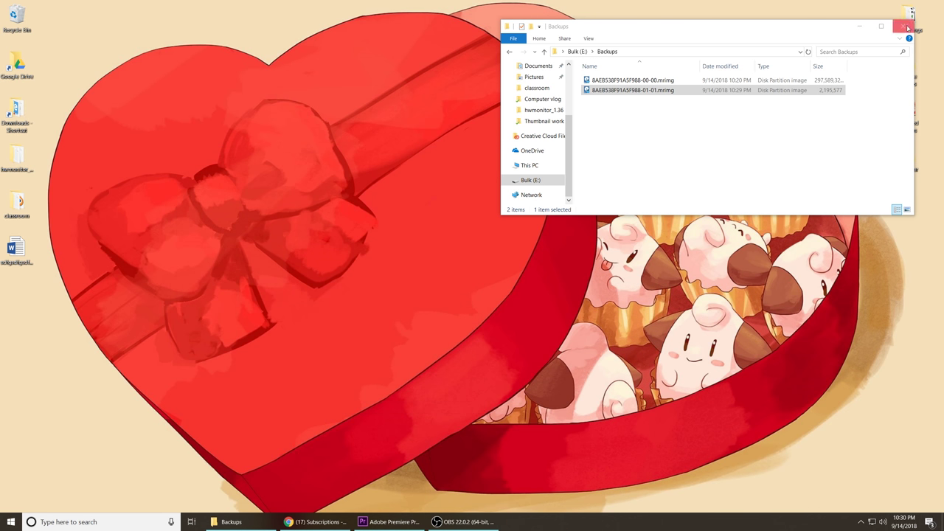
{"action": "left_click", "coordinate": [905, 27]}
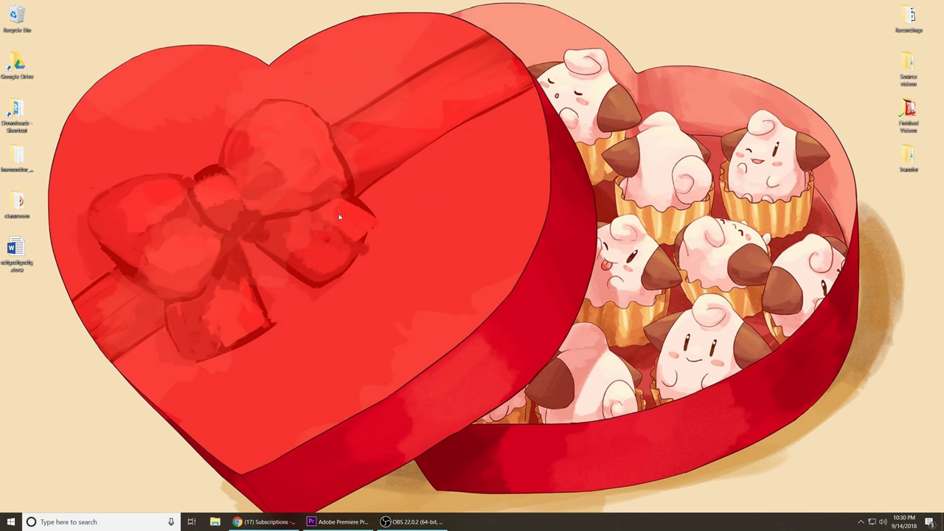